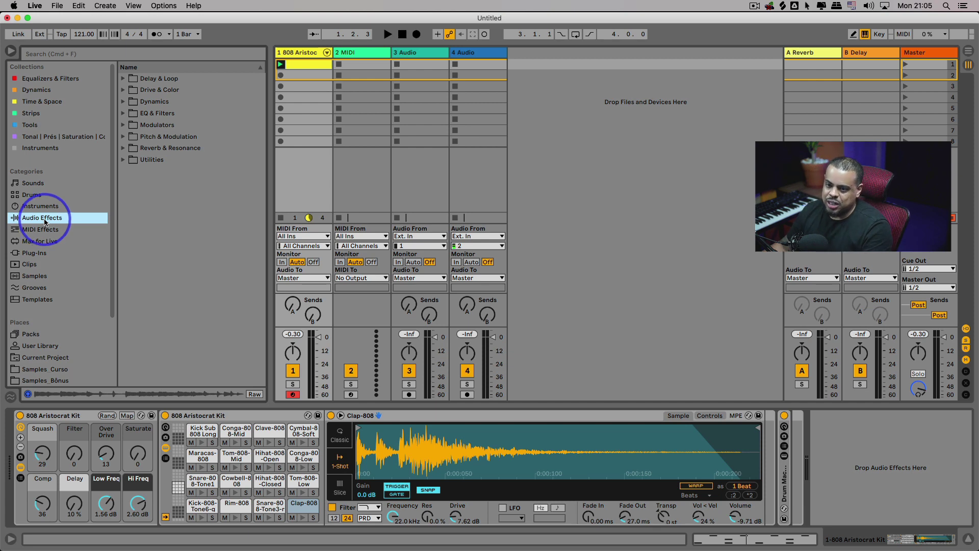
Add the Auto Filter audio effect from EQ & Filters to the end of the 808 drum kit track's device chain.
{"action": "left_click", "coordinate": [308, 53]}
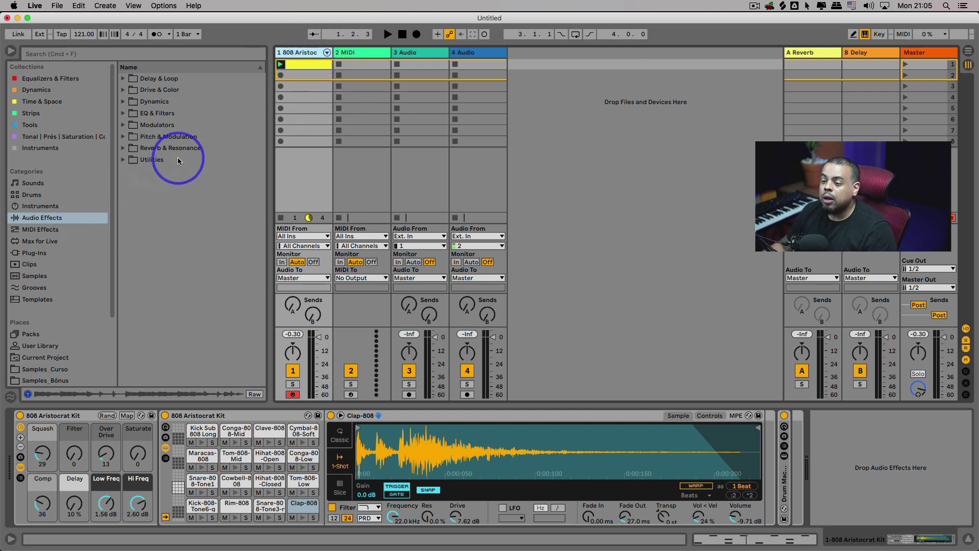
{"action": "left_click", "coordinate": [162, 114]}
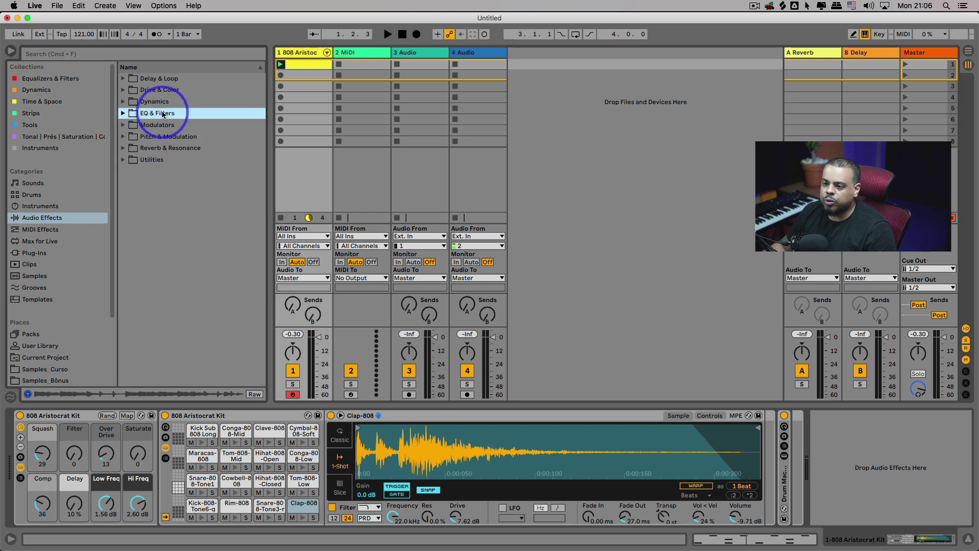
{"action": "left_click", "coordinate": [123, 114]}
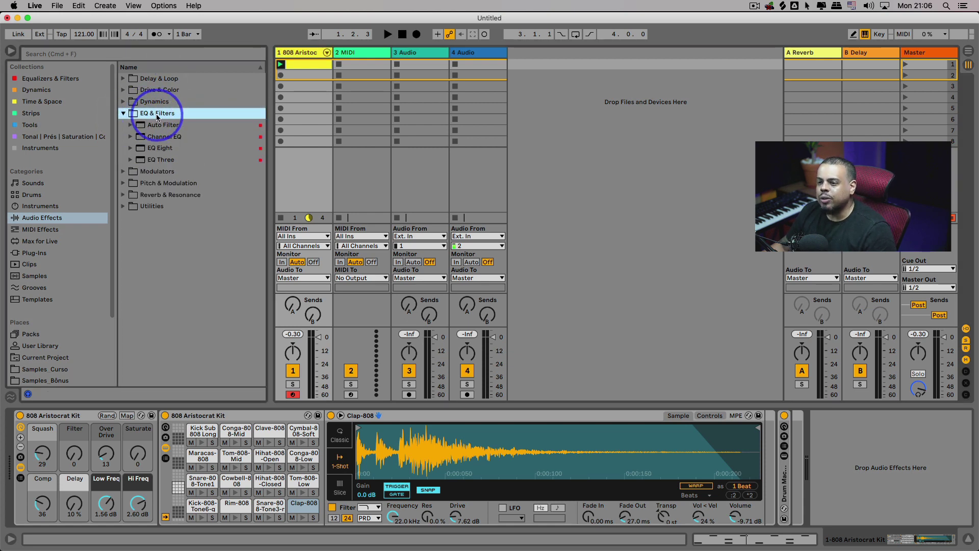
{"action": "left_click", "coordinate": [162, 127]}
{"action": "left_click_drag", "start_coordinate": [162, 130], "coordinate": [303, 110]}
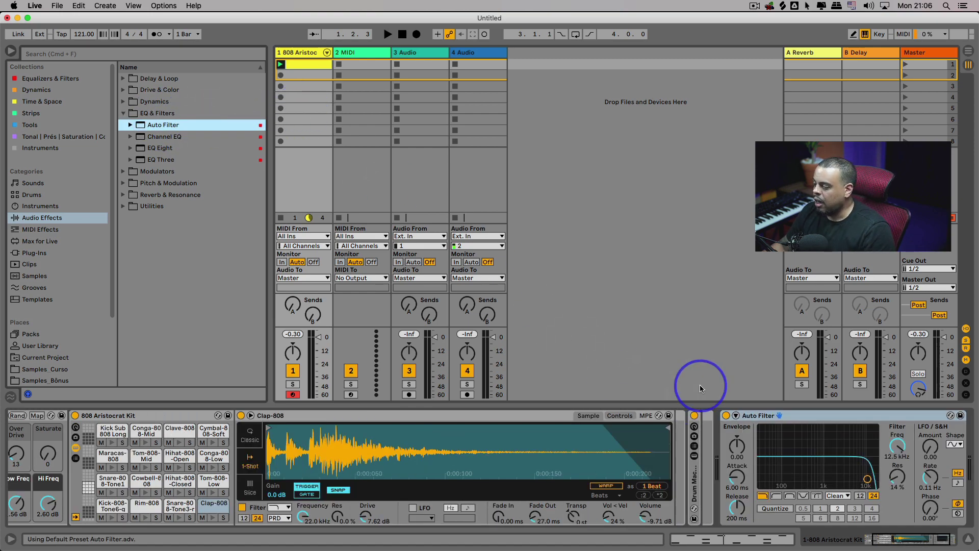
{"action": "left_click_drag", "start_coordinate": [922, 539], "coordinate": [939, 539]}
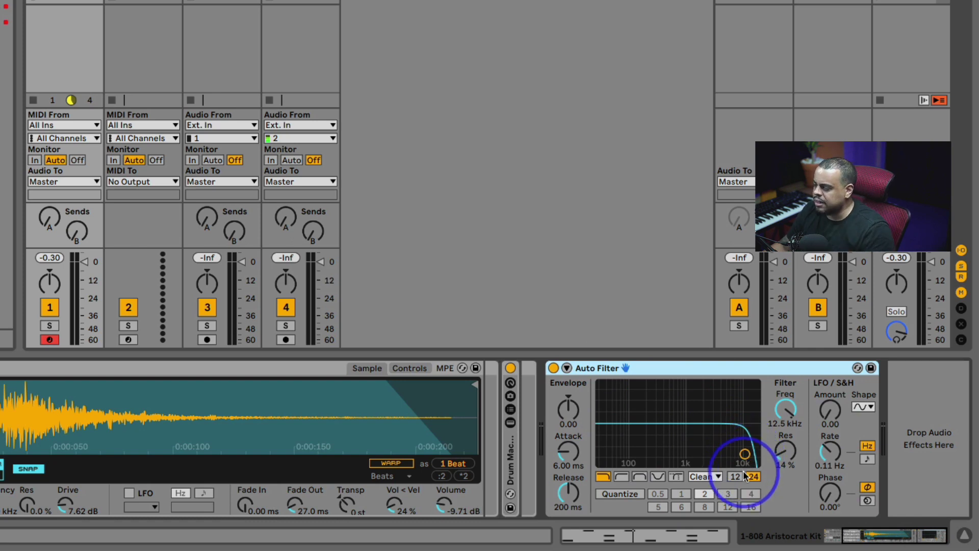
Switch the Auto Filter to high-pass with the cutoff at about 37 Hz and resonance at 16%.
{"action": "left_click_drag", "start_coordinate": [745, 453], "coordinate": [569, 456]}
{"action": "left_click", "coordinate": [621, 476]}
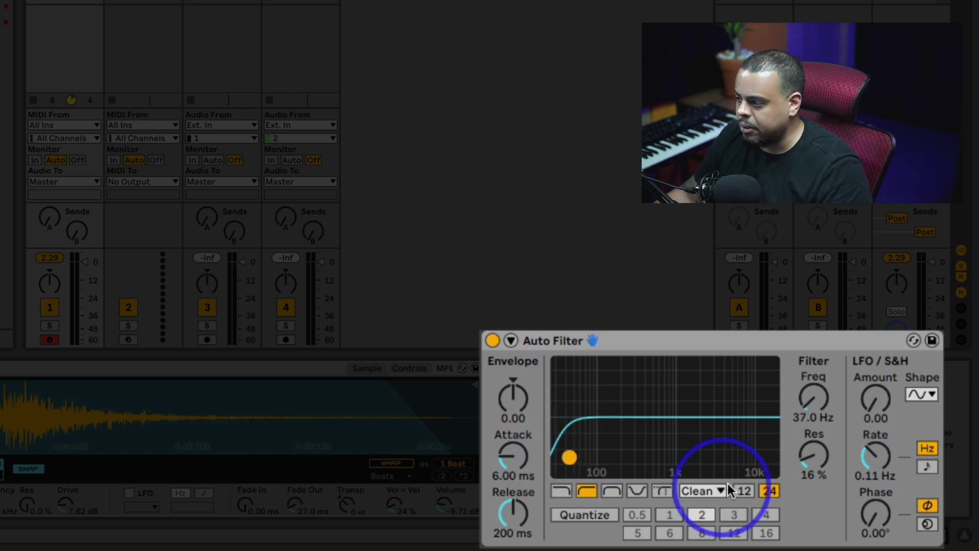
{"action": "left_click", "coordinate": [816, 393]}
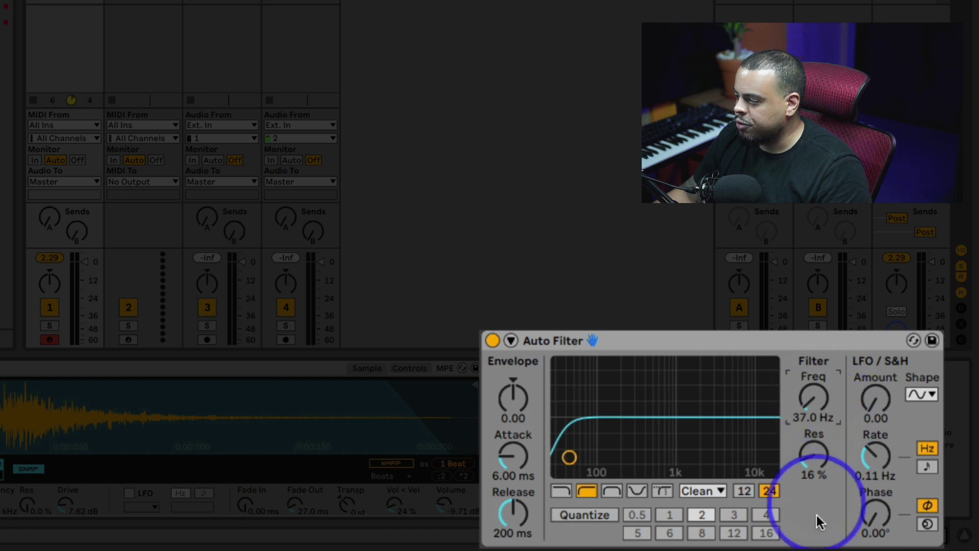
{"action": "left_click", "coordinate": [816, 461]}
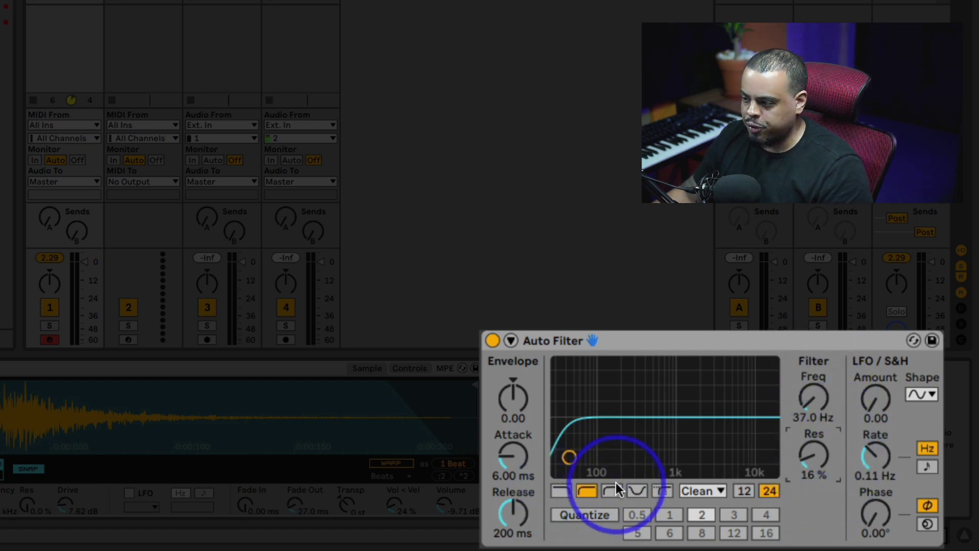
Sweep the high-pass cutoff up to about 271 Hz, down to 70.7 Hz, and finish at 415 Hz with 21% resonance.
{"action": "left_click", "coordinate": [570, 457]}
{"action": "left_click_drag", "start_coordinate": [570, 457], "coordinate": [631, 461]}
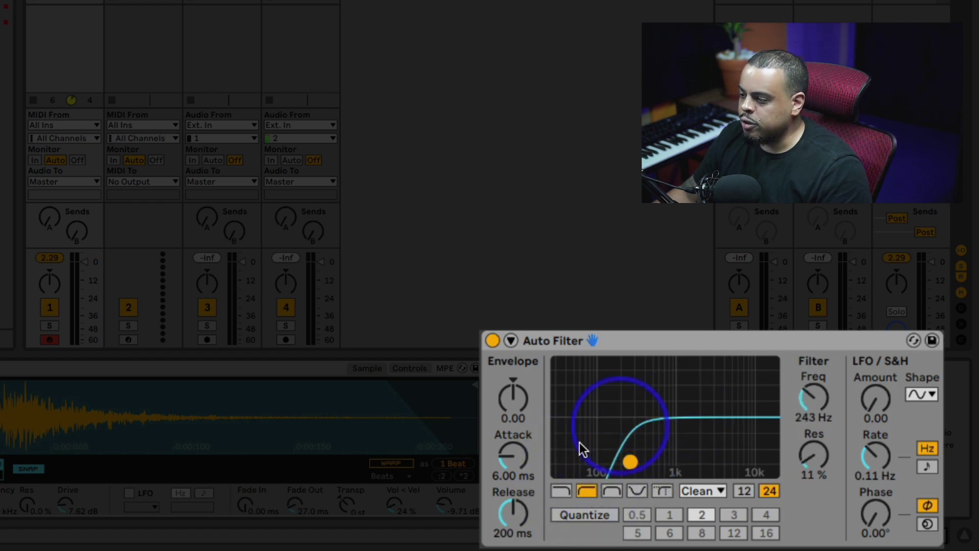
{"action": "left_click_drag", "start_coordinate": [631, 461], "coordinate": [634, 462]}
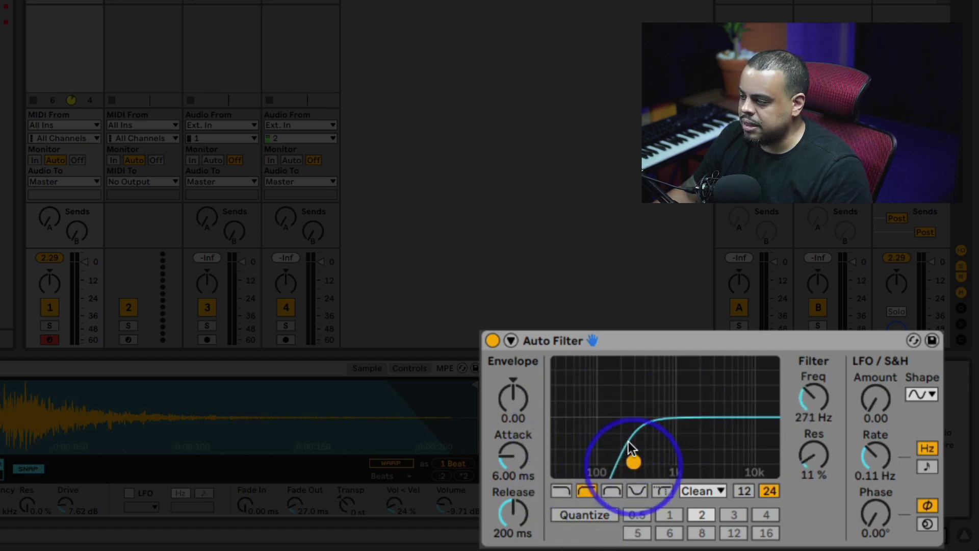
{"action": "left_click", "coordinate": [815, 419]}
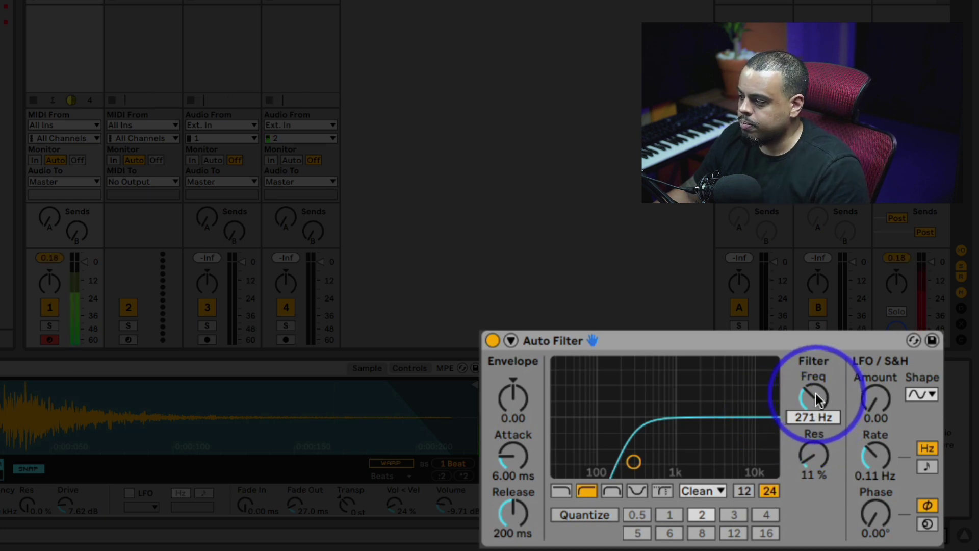
{"action": "left_click_drag", "start_coordinate": [816, 393], "coordinate": [816, 422]}
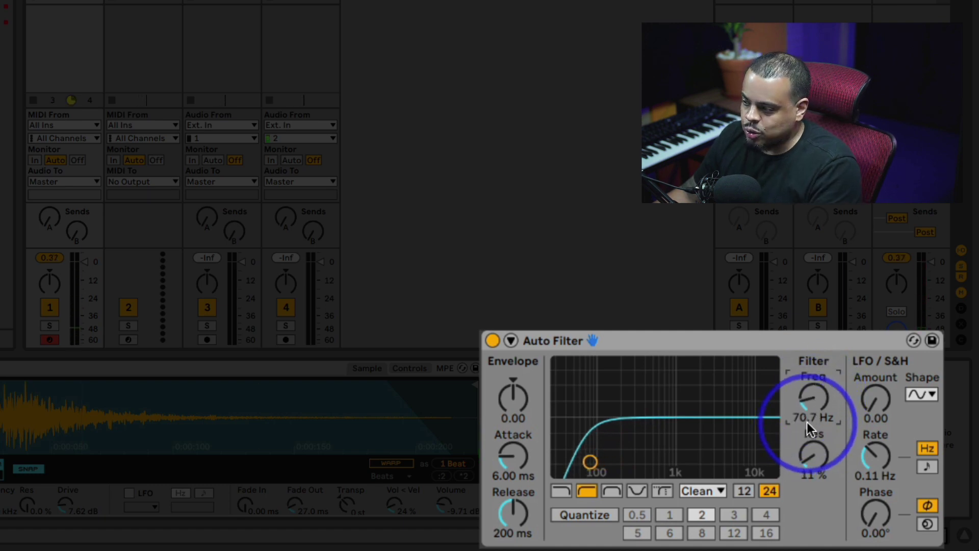
{"action": "left_click_drag", "start_coordinate": [590, 462], "coordinate": [647, 452]}
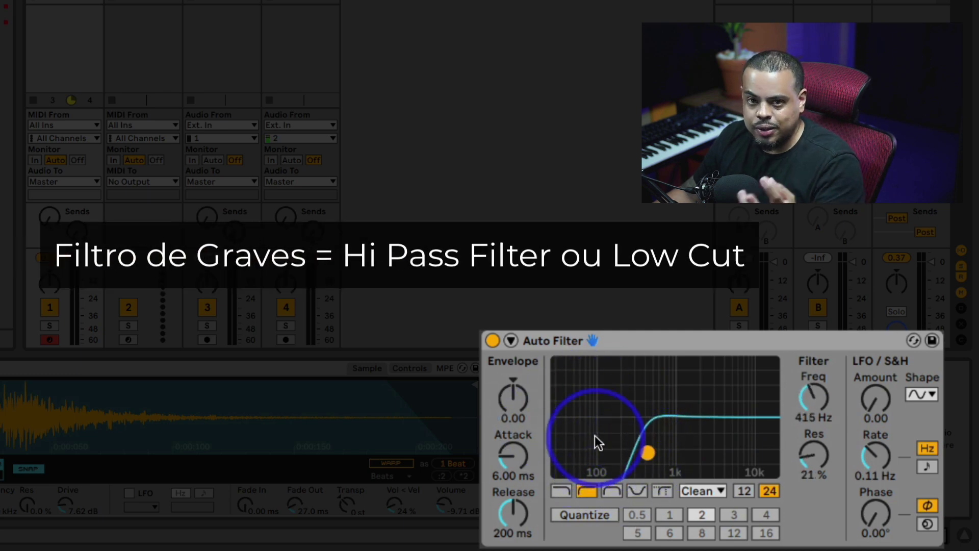
Switch the Auto Filter to low-pass, try a 500 Hz cutoff, and raise the cutoff to about 9.79 kHz.
{"action": "left_click", "coordinate": [561, 492]}
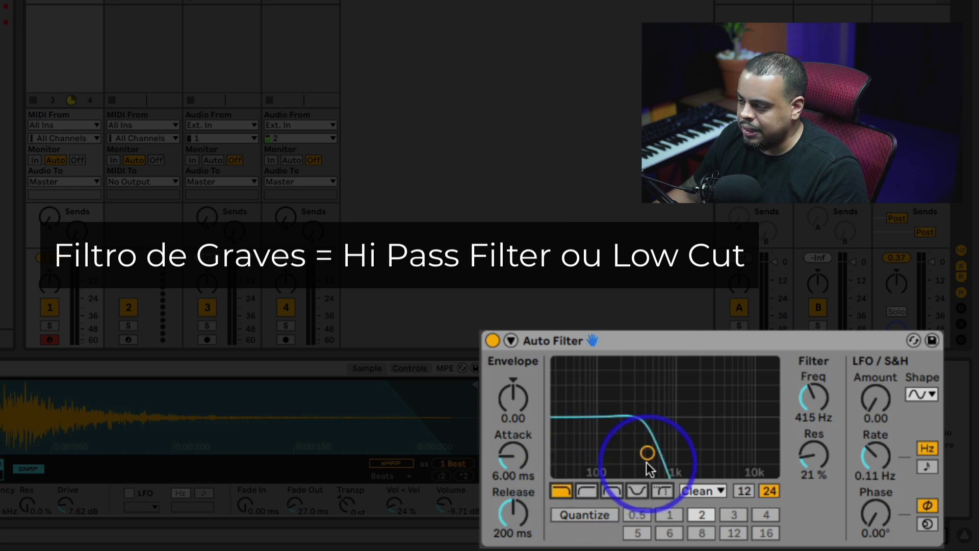
{"action": "left_click_drag", "start_coordinate": [647, 463], "coordinate": [686, 463]}
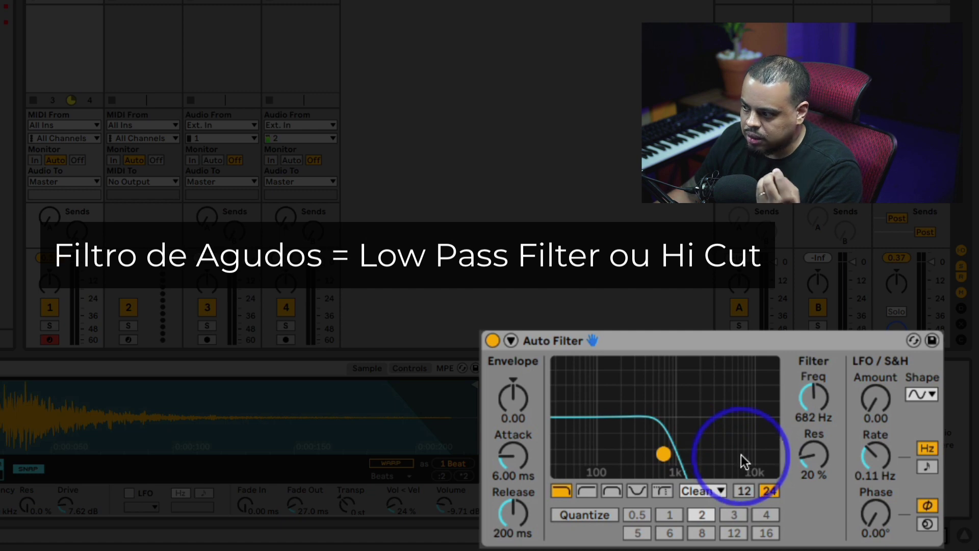
{"action": "left_click", "coordinate": [807, 417]}
{"action": "key", "text": "Return"}
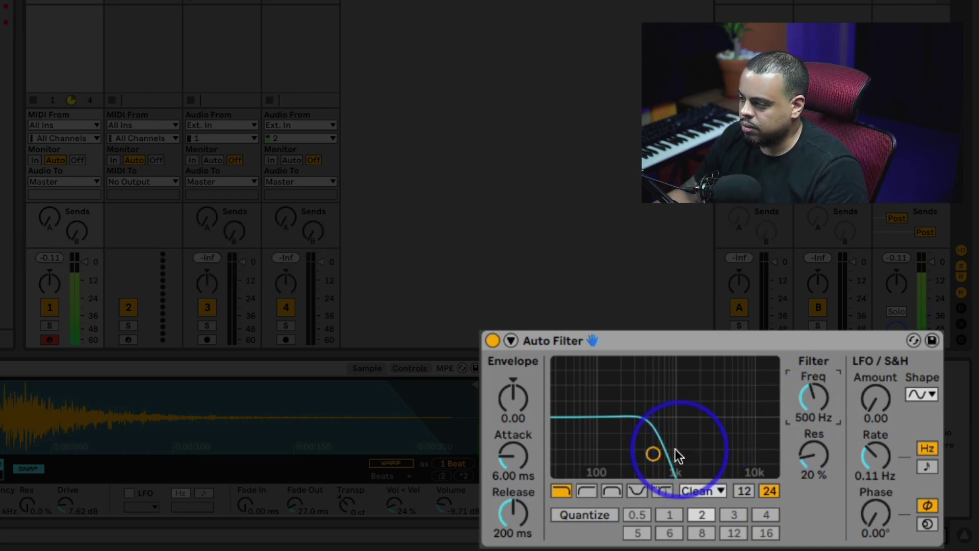
{"action": "left_click_drag", "start_coordinate": [653, 456], "coordinate": [750, 456]}
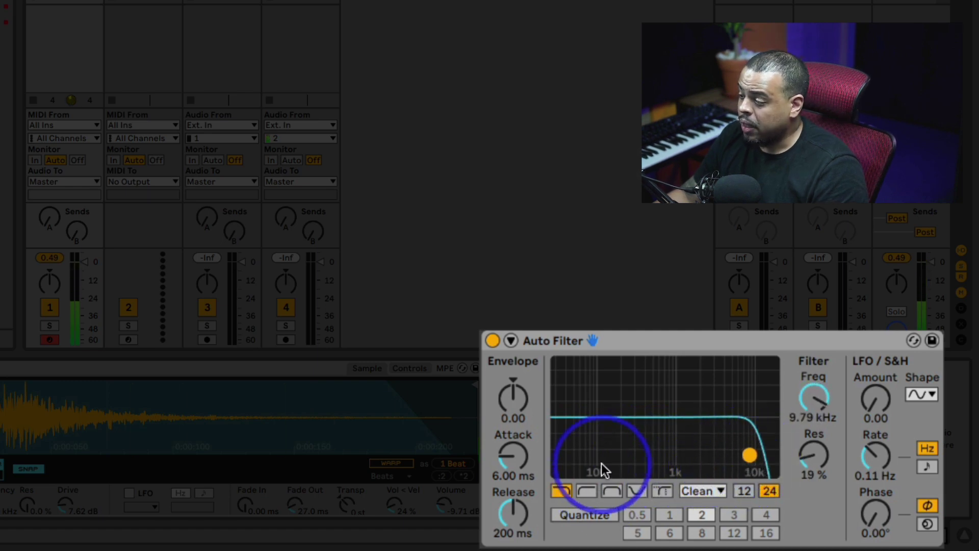
Switch the Auto Filter to band-pass and place the band at about 844 Hz with 40% resonance.
{"action": "left_click", "coordinate": [613, 491]}
{"action": "left_click_drag", "start_coordinate": [750, 456], "coordinate": [663, 446]}
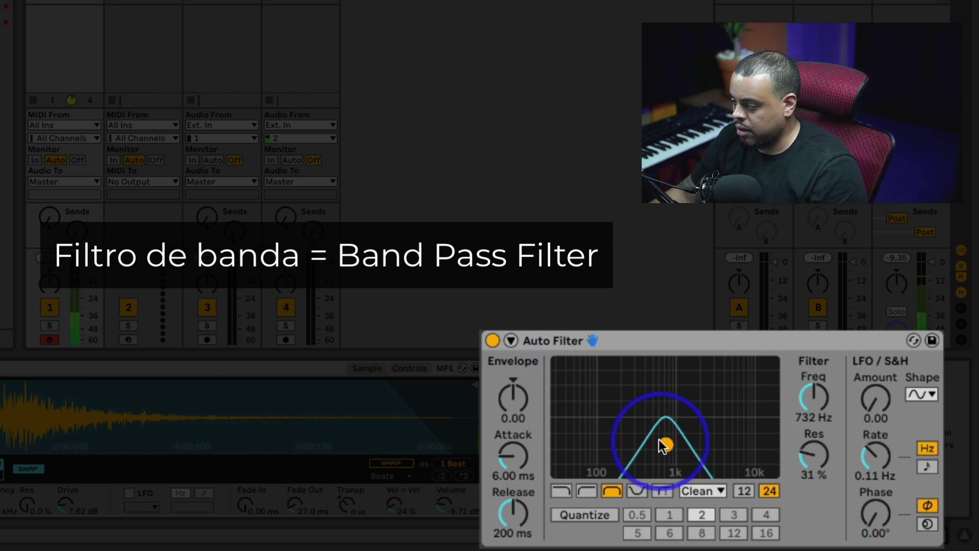
{"action": "mouse_move", "coordinate": [663, 446]}
{"action": "left_mouse_down"}
{"action": "mouse_move", "coordinate": [734, 439]}
{"action": "mouse_move", "coordinate": [575, 443]}
{"action": "mouse_move", "coordinate": [704, 440]}
{"action": "mouse_move", "coordinate": [623, 446]}
{"action": "mouse_move", "coordinate": [669, 436]}
{"action": "left_mouse_up"}
Switch the Auto Filter to notch and, during playback, move the notch to about 4.98 kHz with 64% resonance.
{"action": "left_click", "coordinate": [638, 491]}
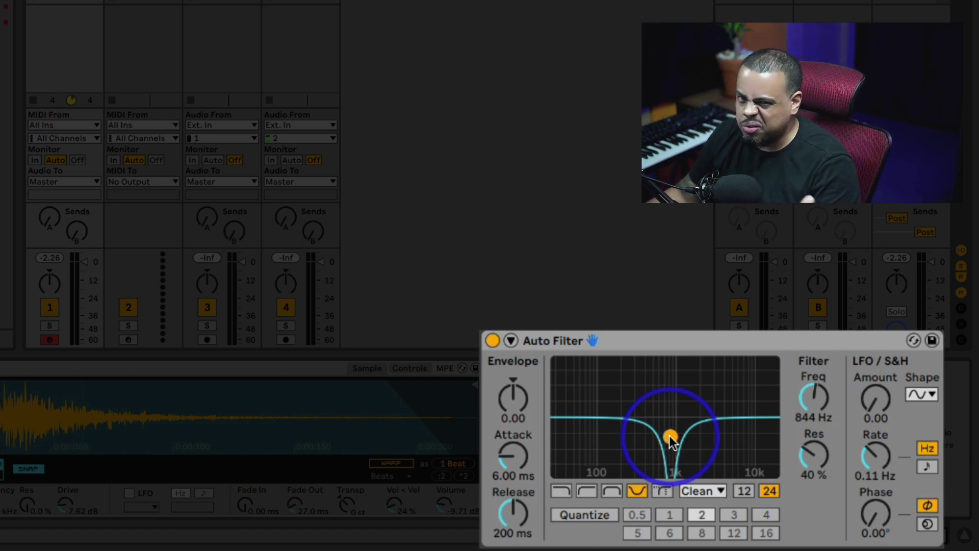
{"action": "key", "text": "space"}
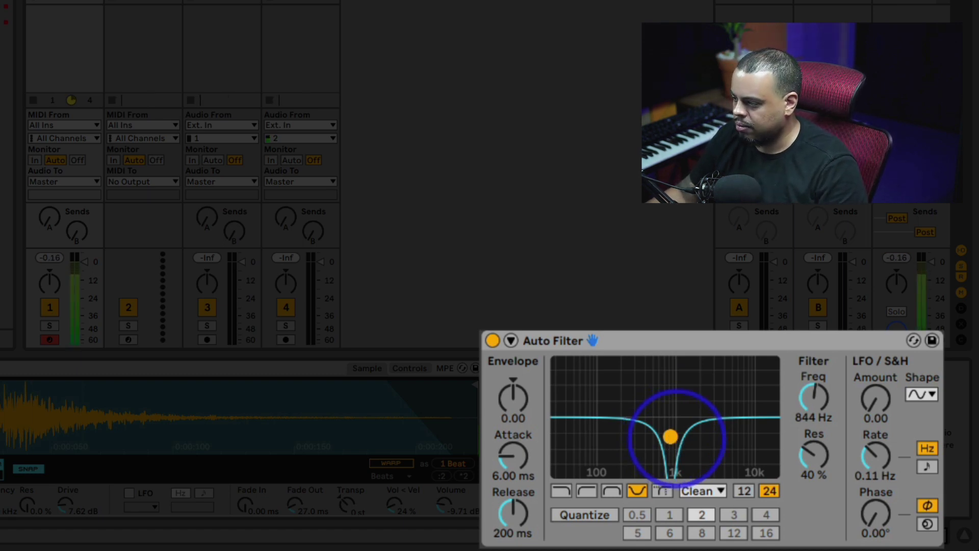
{"action": "left_click_drag", "start_coordinate": [675, 439], "coordinate": [727, 411]}
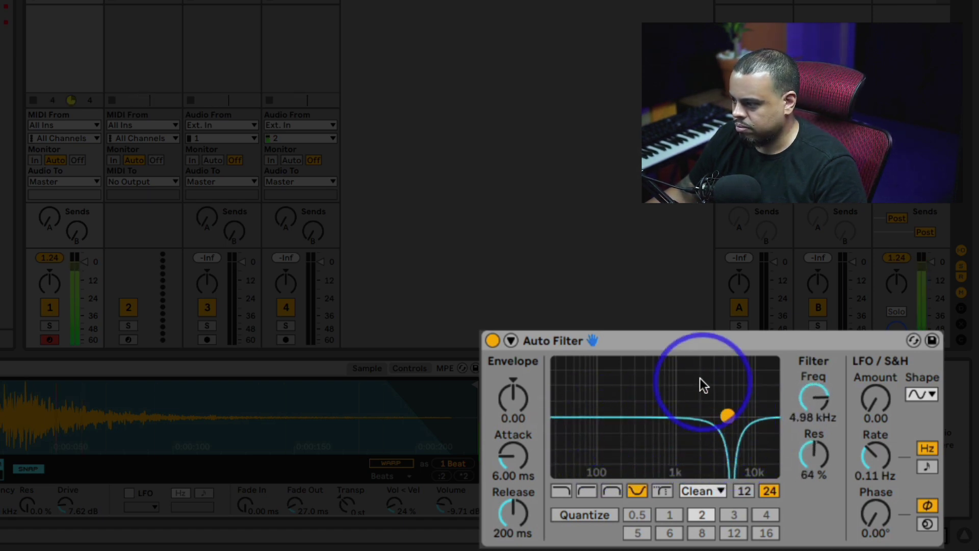
{"action": "left_click", "coordinate": [684, 341]}
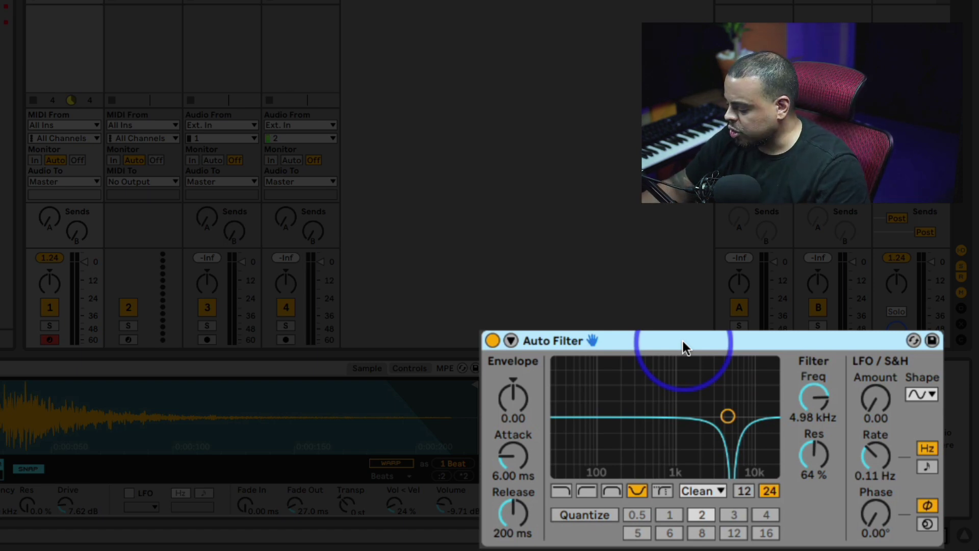
Switch the Auto Filter back to high-pass and set its cutoff frequency to 200 Hz.
{"action": "left_click", "coordinate": [588, 491]}
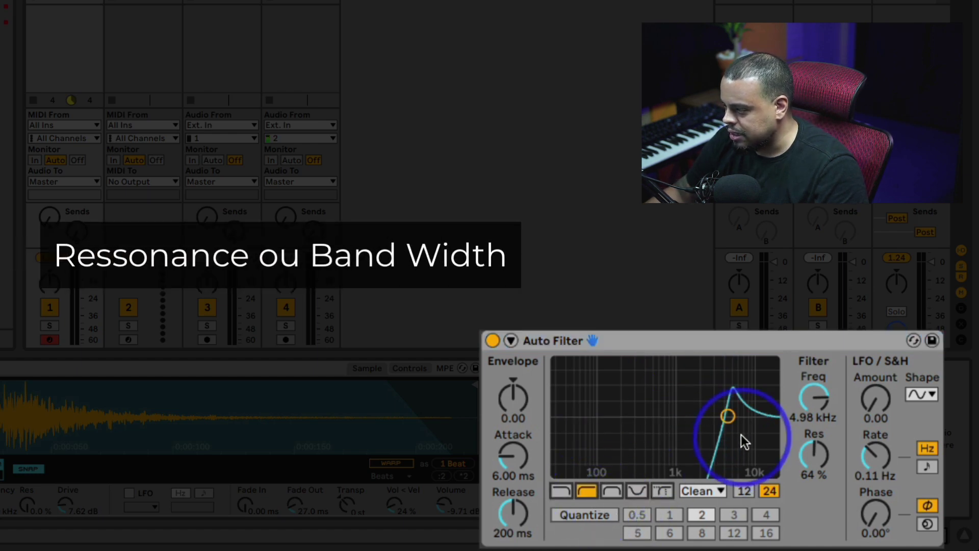
{"action": "left_click_drag", "start_coordinate": [729, 417], "coordinate": [623, 443]}
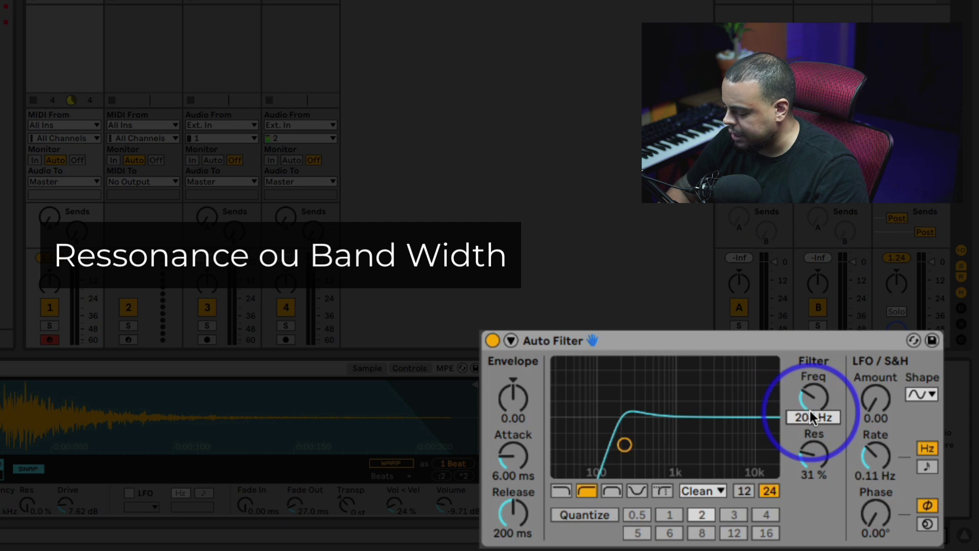
{"action": "key", "text": "Return"}
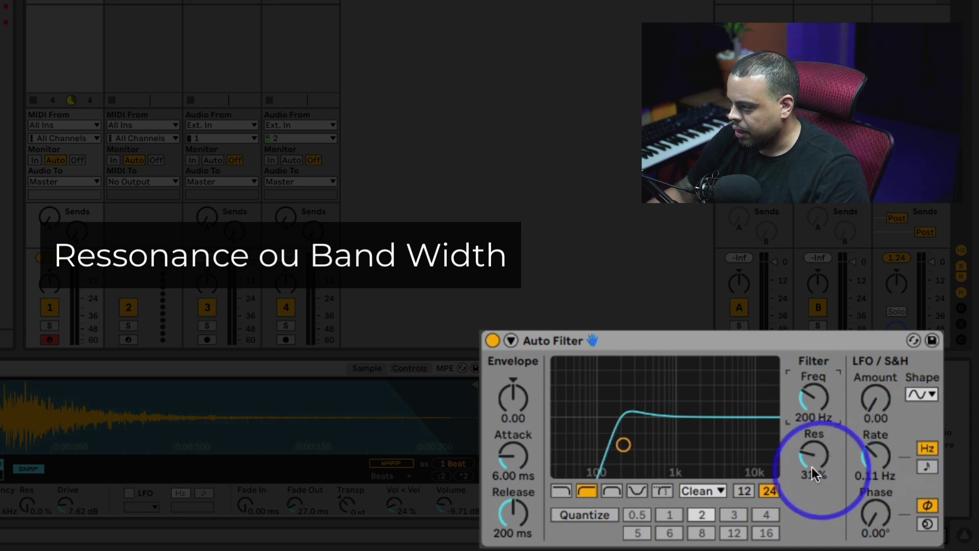
Raise the filter's resonance to about 70%, lower it to 56%, and remove the Auto Filter from the track.
{"action": "mouse_move", "coordinate": [812, 462]}
{"action": "left_mouse_down"}
{"action": "mouse_move", "coordinate": [812, 428]}
{"action": "mouse_move", "coordinate": [813, 457]}
{"action": "left_mouse_up"}
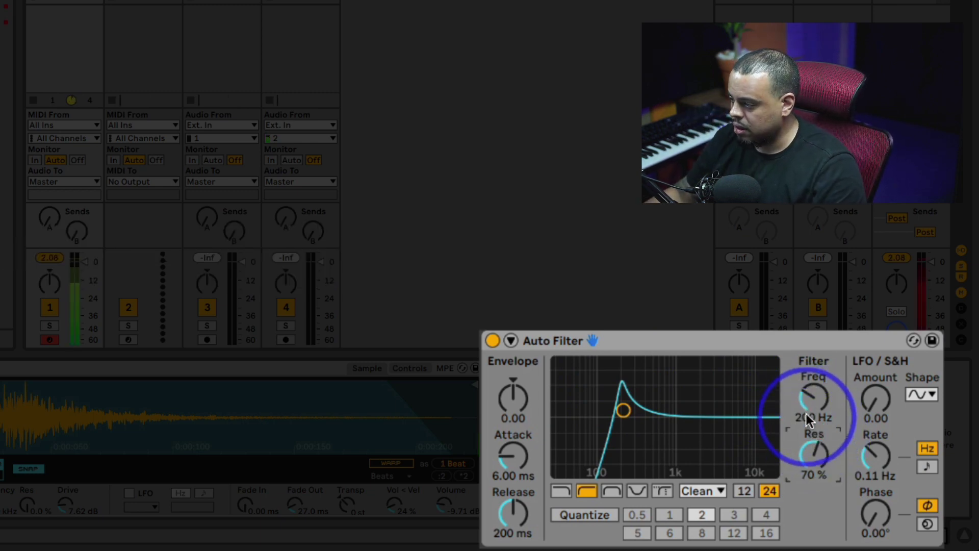
{"action": "mouse_move", "coordinate": [824, 452]}
{"action": "left_mouse_down"}
{"action": "mouse_move", "coordinate": [824, 519]}
{"action": "mouse_move", "coordinate": [823, 468]}
{"action": "left_mouse_up"}
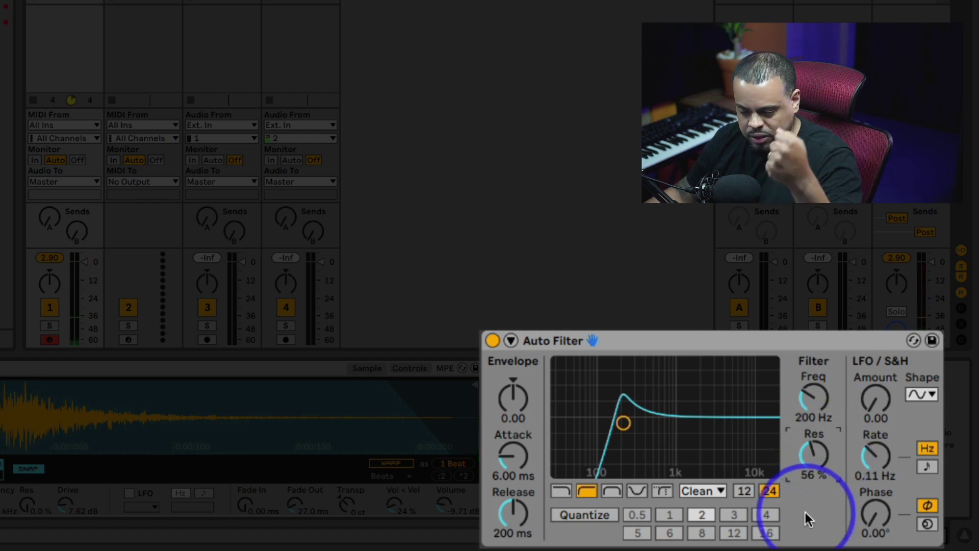
{"action": "left_click", "coordinate": [666, 337]}
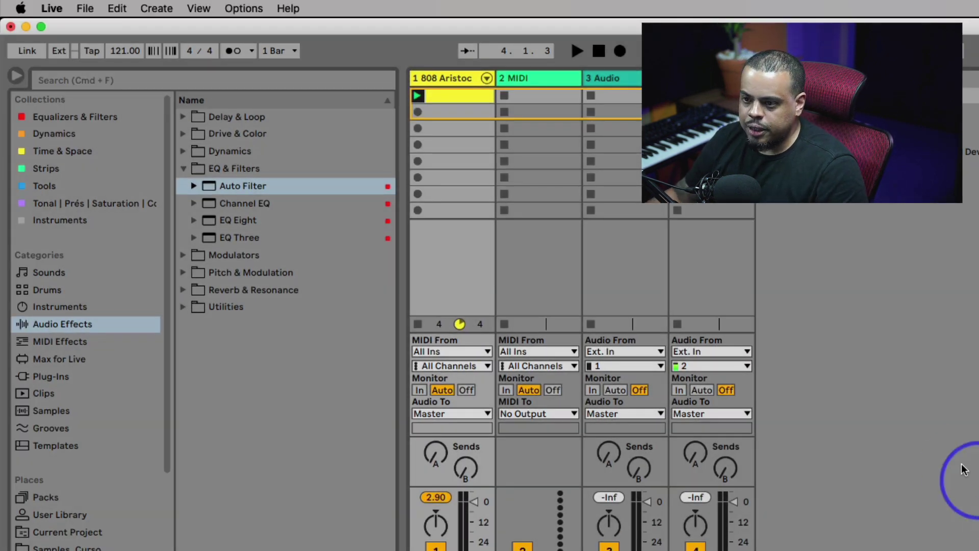
Expand the Delay & Loop effects category and check the preset folders of the Delay device.
{"action": "left_click", "coordinate": [183, 118]}
{"action": "left_click", "coordinate": [205, 152]}
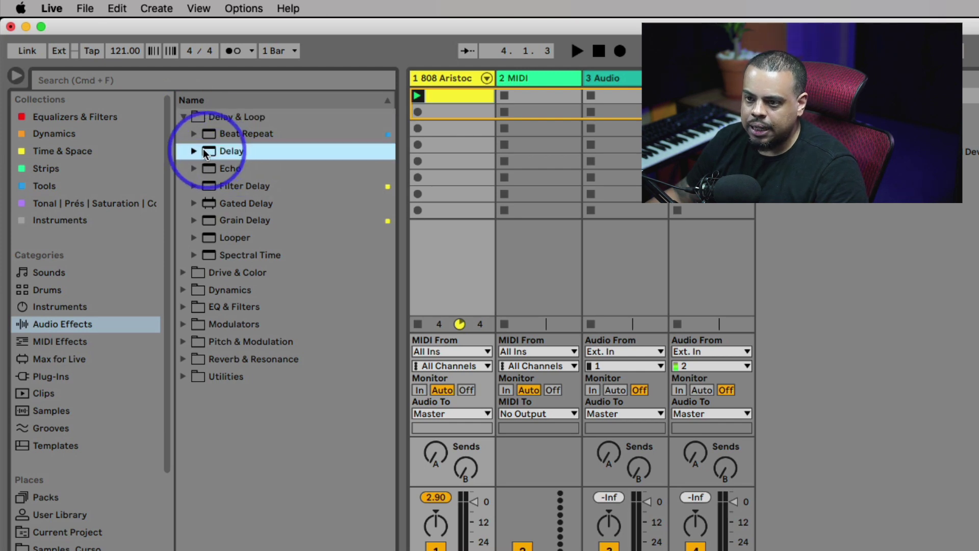
{"action": "left_click", "coordinate": [194, 152]}
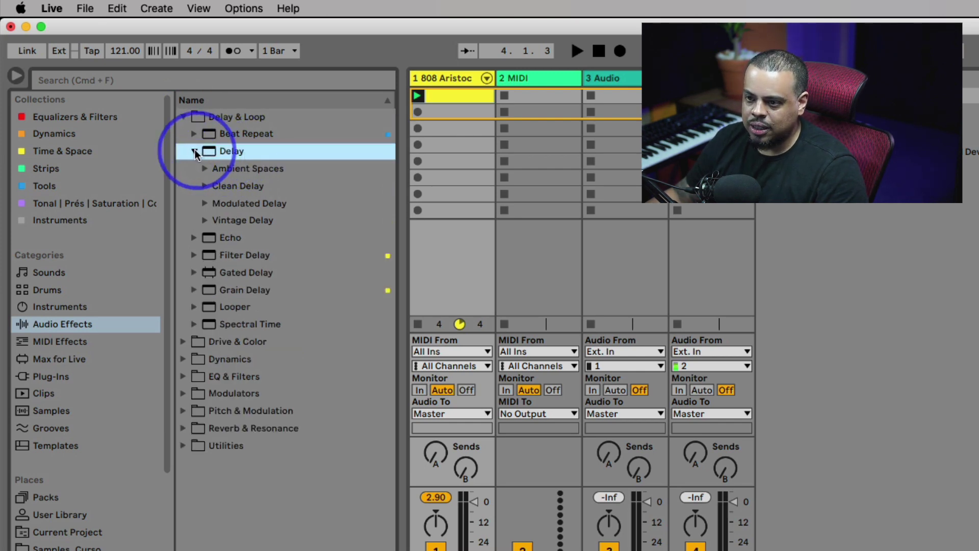
{"action": "left_click", "coordinate": [195, 152]}
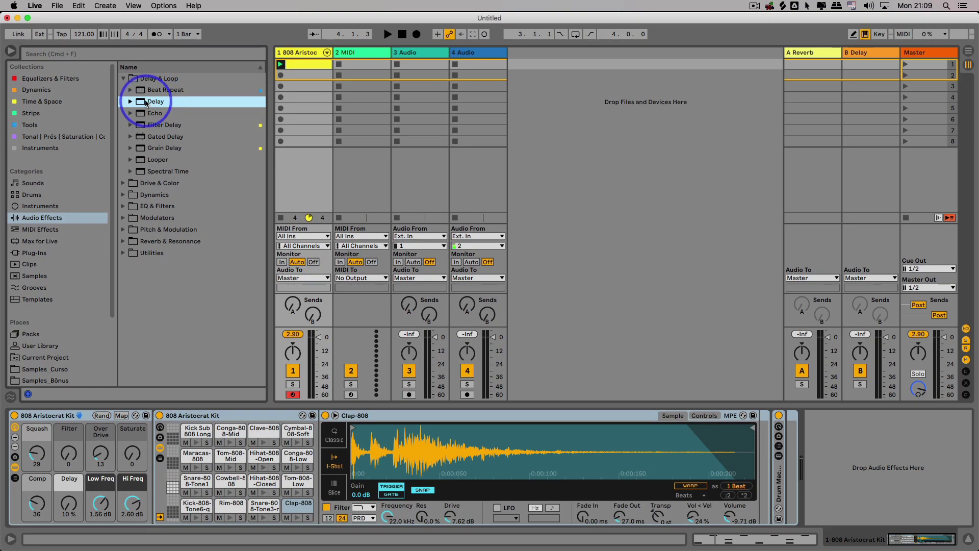
Unfold the 808 kit's drum chains in the mixer, start playback, and solo the Clap-808 chain.
{"action": "left_click", "coordinate": [327, 52]}
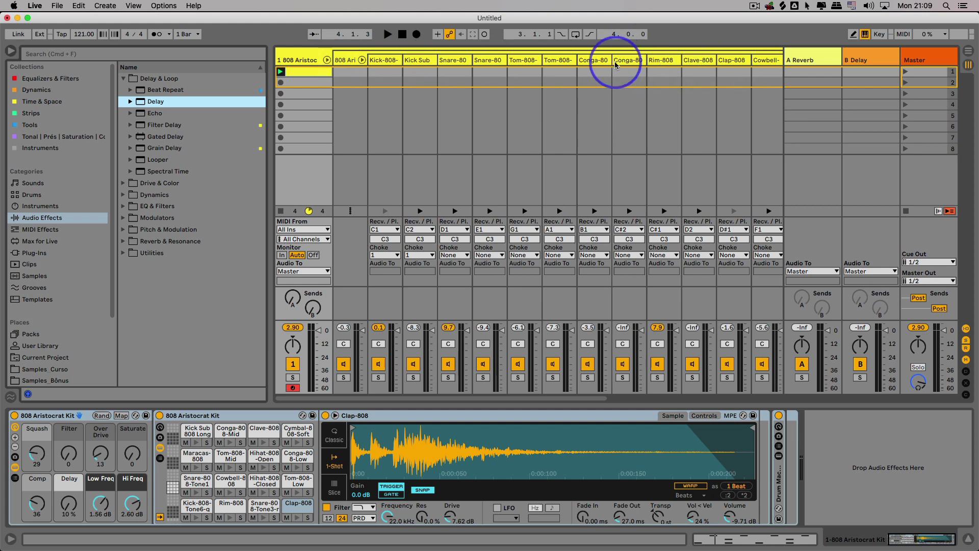
{"action": "left_click", "coordinate": [595, 60]}
{"action": "left_click", "coordinate": [697, 60]}
{"action": "left_click", "coordinate": [728, 61]}
{"action": "key", "text": "space"}
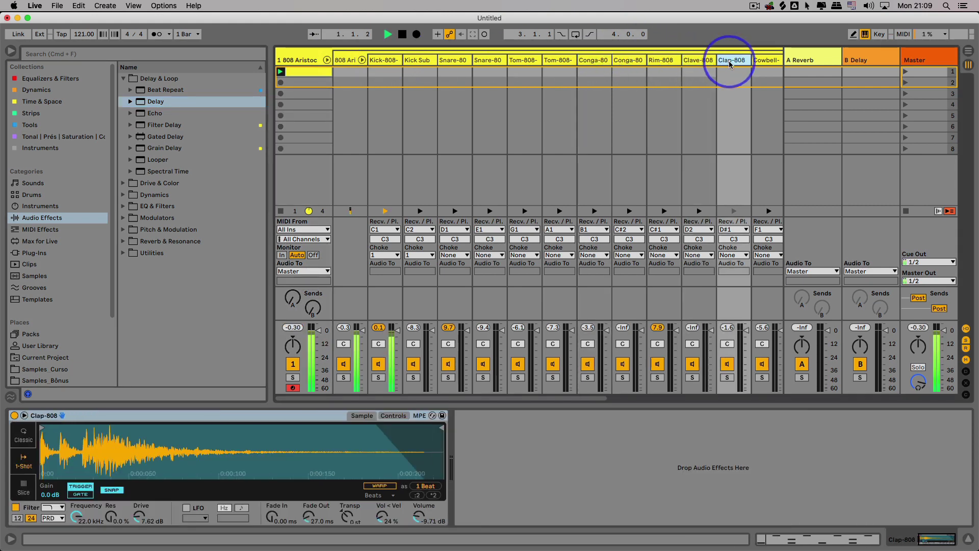
{"action": "left_click", "coordinate": [727, 377]}
Add the Delay audio effect to the Clap-808 chain.
{"action": "left_click", "coordinate": [734, 61]}
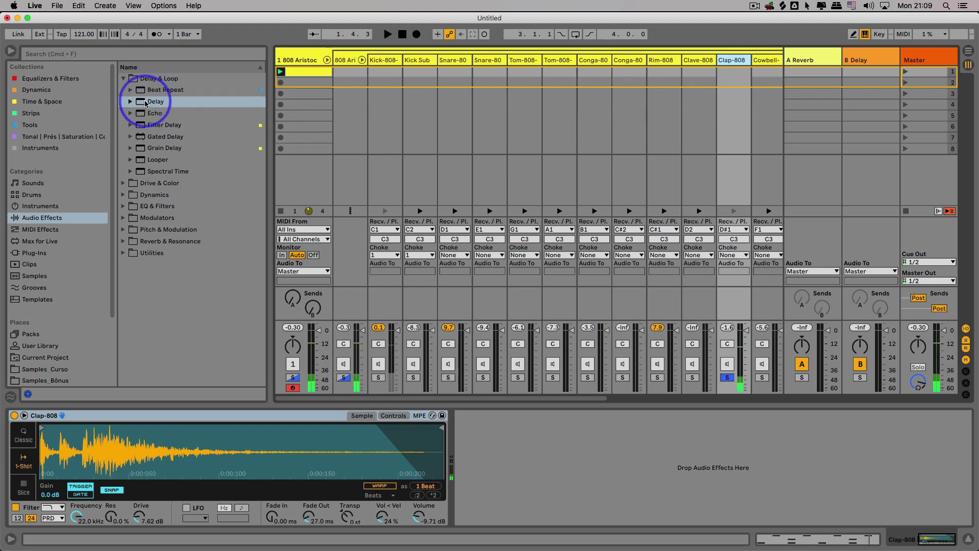
{"action": "left_click_drag", "start_coordinate": [142, 101], "coordinate": [734, 65]}
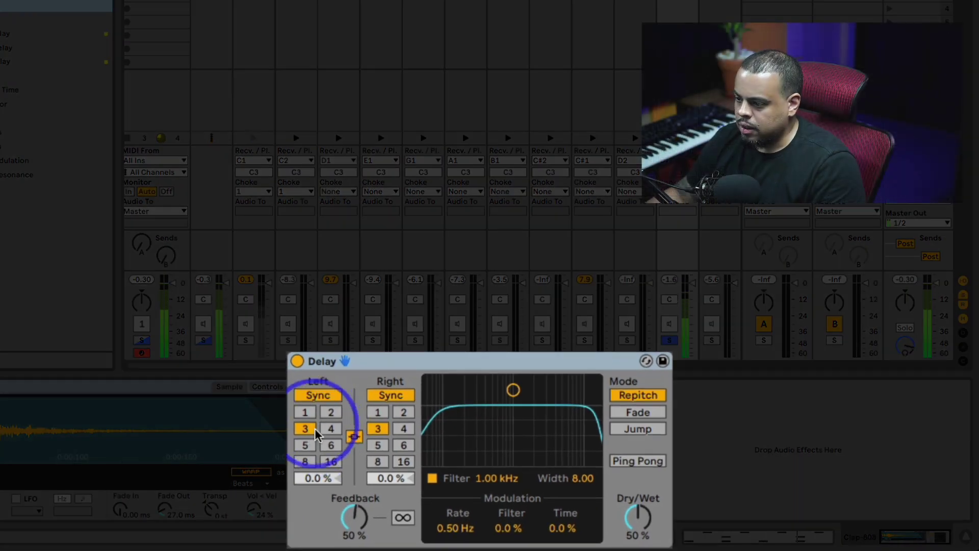
Bypass and re-enable the clap's Delay for comparison, and try a synced delay time of 1 sixteenth on both channels.
{"action": "left_click", "coordinate": [297, 362]}
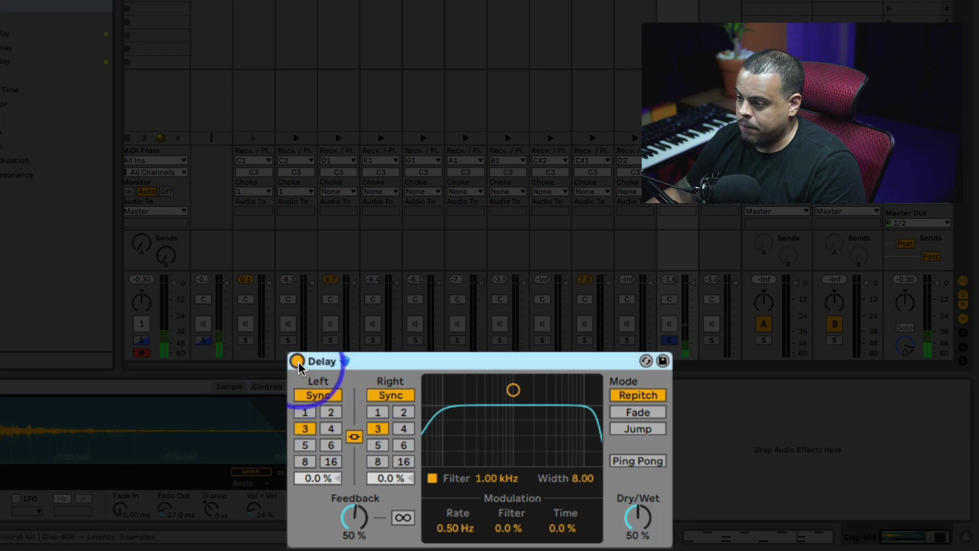
{"action": "left_click", "coordinate": [298, 362]}
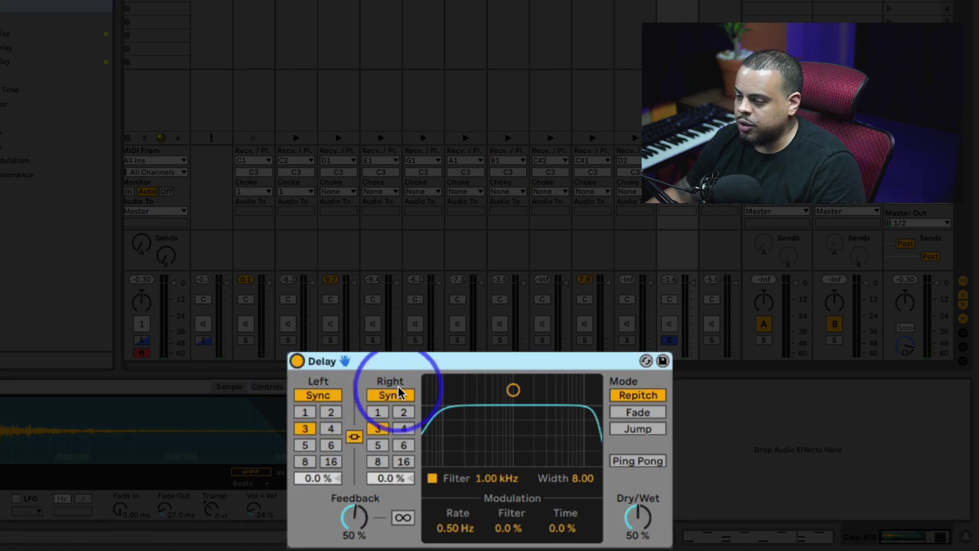
{"action": "left_click", "coordinate": [331, 413]}
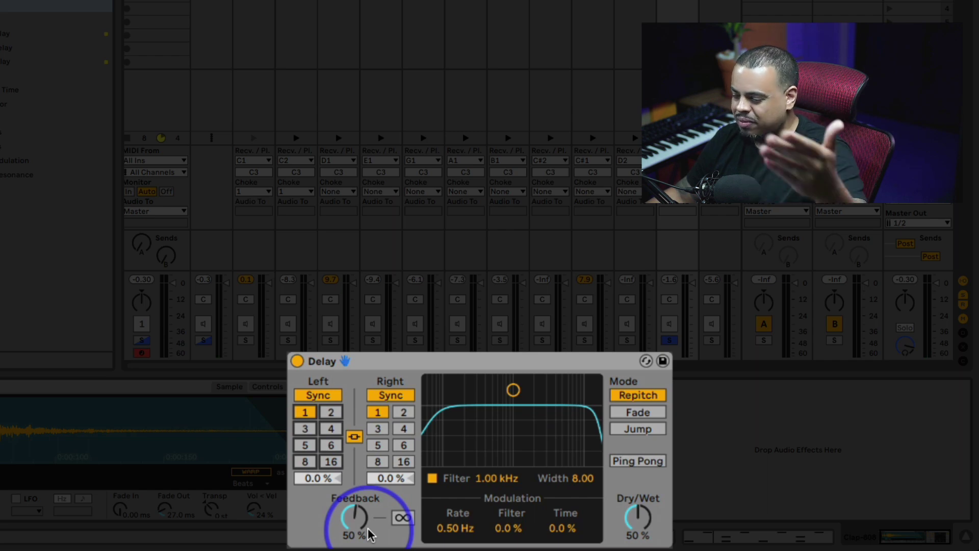
Lower the Delay's feedback to 37% and on to 23%, and set both channels' synced delay time to 3 sixteenths.
{"action": "left_click_drag", "start_coordinate": [360, 525], "coordinate": [360, 515]}
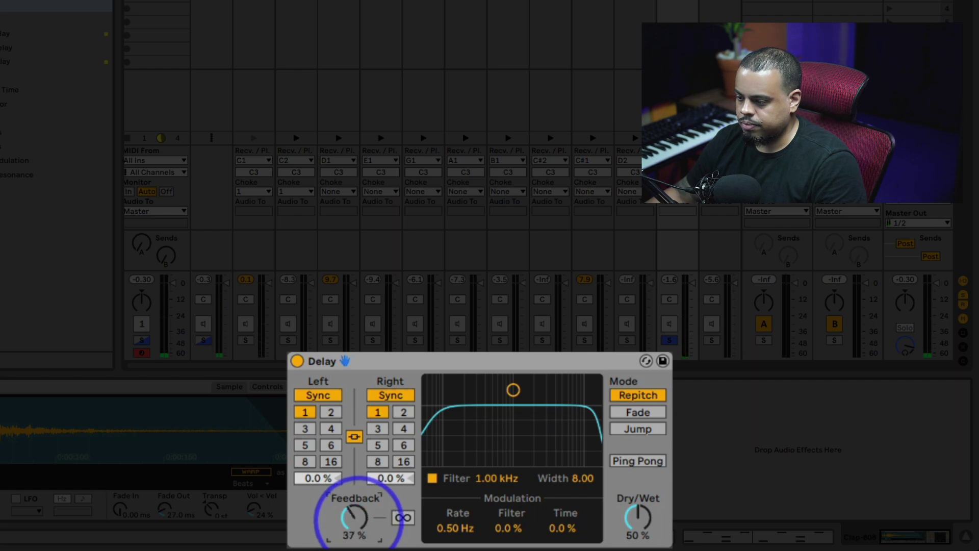
{"action": "left_click_drag", "start_coordinate": [354, 518], "coordinate": [359, 523]}
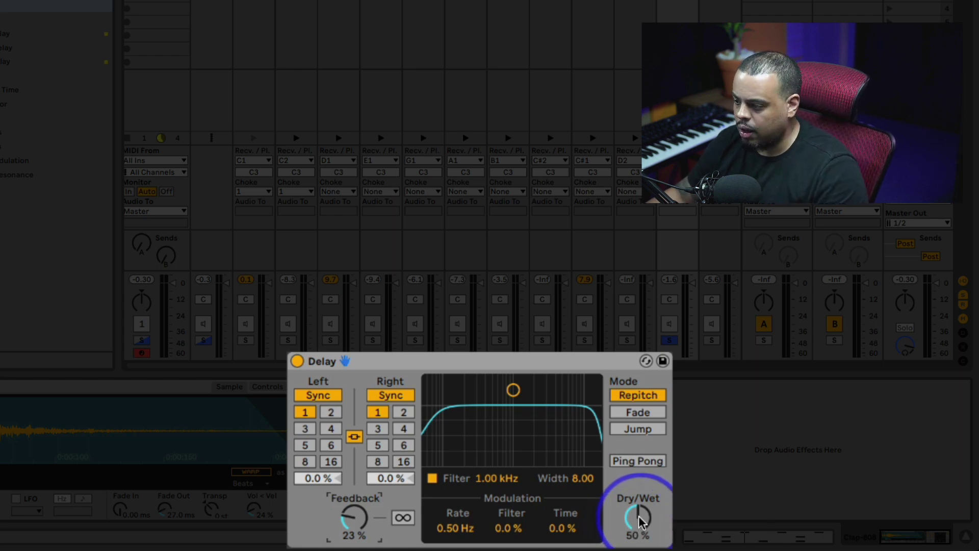
{"action": "left_click", "coordinate": [305, 428]}
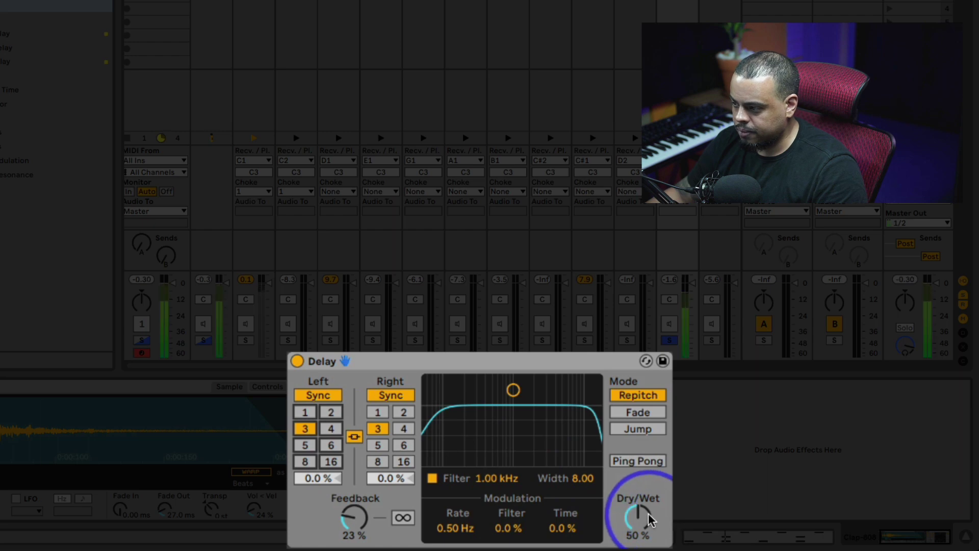
Try the Delay's Dry/Wet at 71%, and bring it down to 53%.
{"action": "mouse_move", "coordinate": [651, 520]}
{"action": "left_mouse_down"}
{"action": "mouse_move", "coordinate": [650, 532]}
{"action": "mouse_move", "coordinate": [644, 503]}
{"action": "left_mouse_up"}
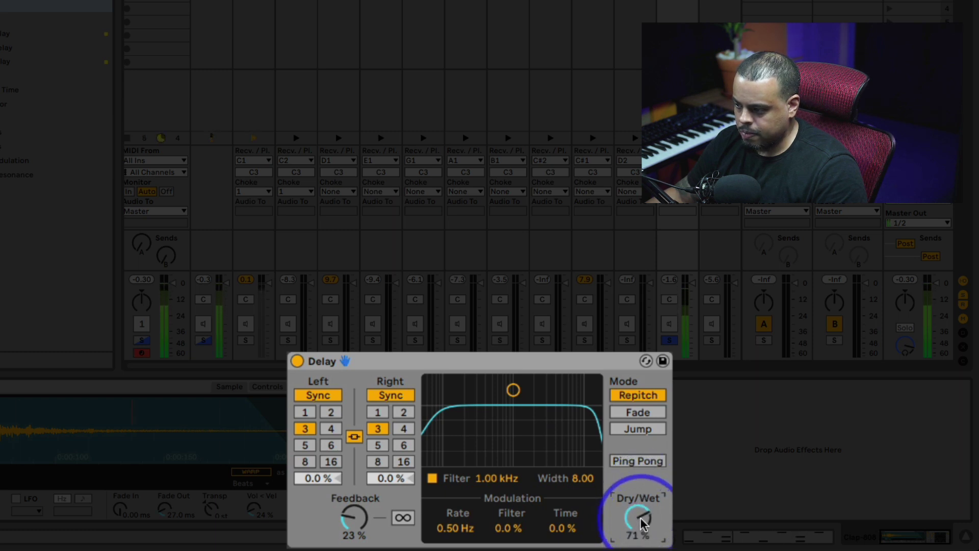
{"action": "left_click_drag", "start_coordinate": [644, 523], "coordinate": [644, 510]}
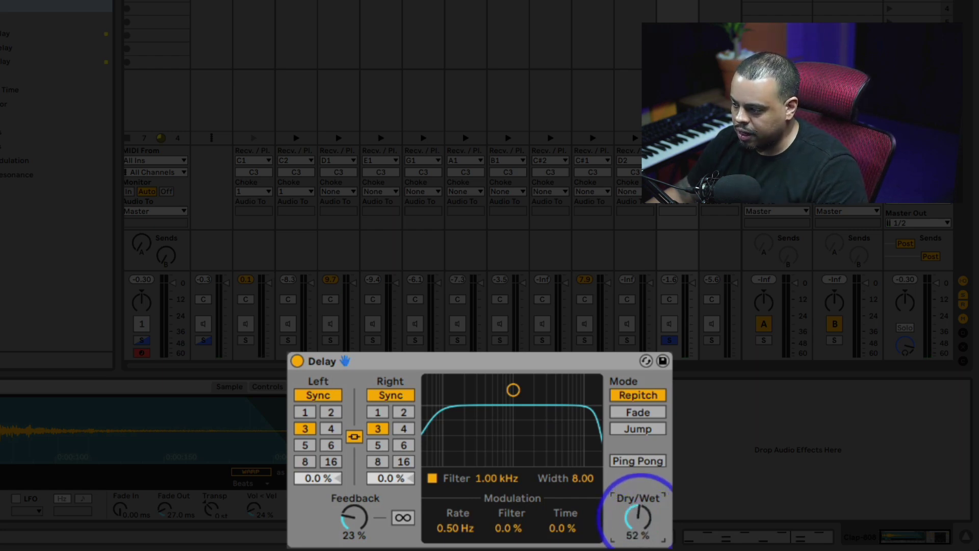
{"action": "left_click_drag", "start_coordinate": [640, 518], "coordinate": [640, 515]}
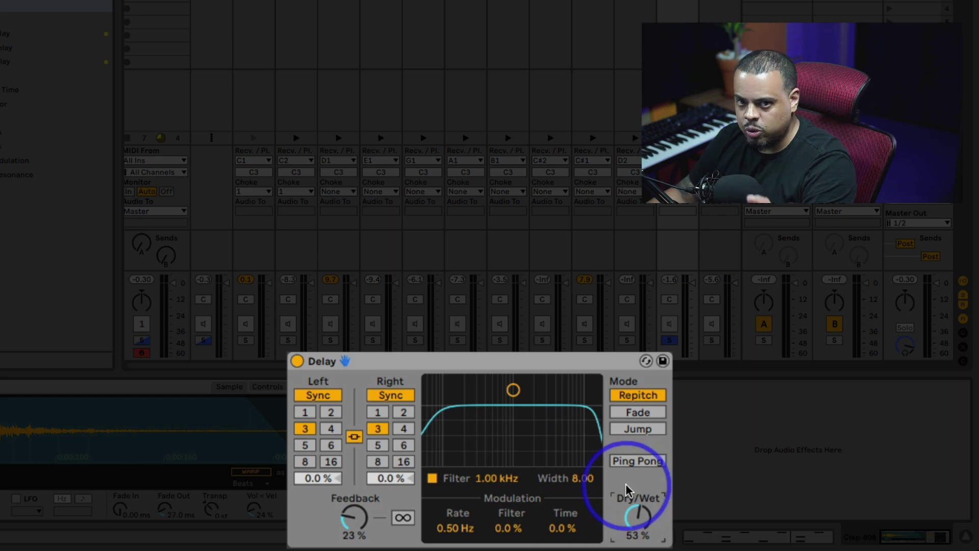
Enable Ping Pong on the Delay, reduce its Dry/Wet to 20%, and unsolo the Clap-808 chain.
{"action": "left_click", "coordinate": [637, 462]}
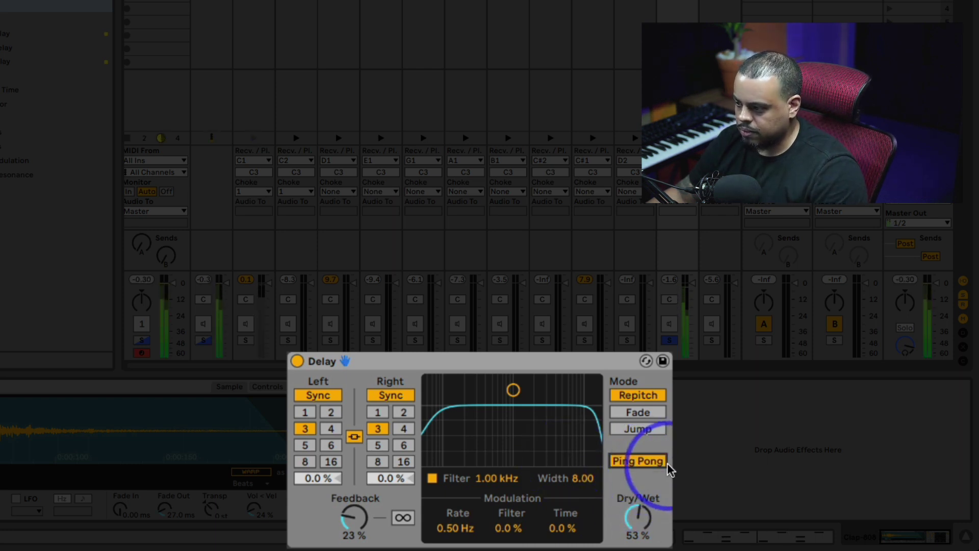
{"action": "left_click_drag", "start_coordinate": [637, 513], "coordinate": [637, 526]}
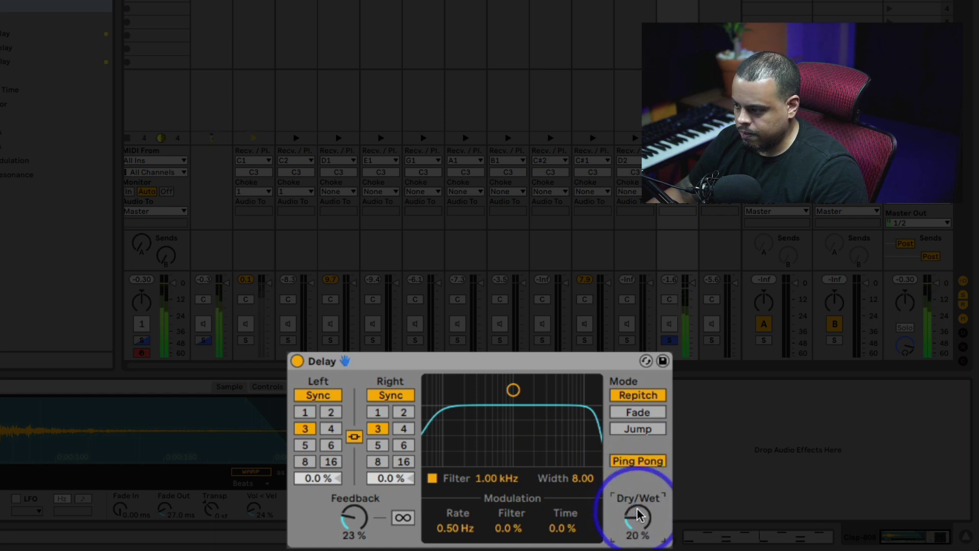
{"action": "left_click", "coordinate": [670, 341]}
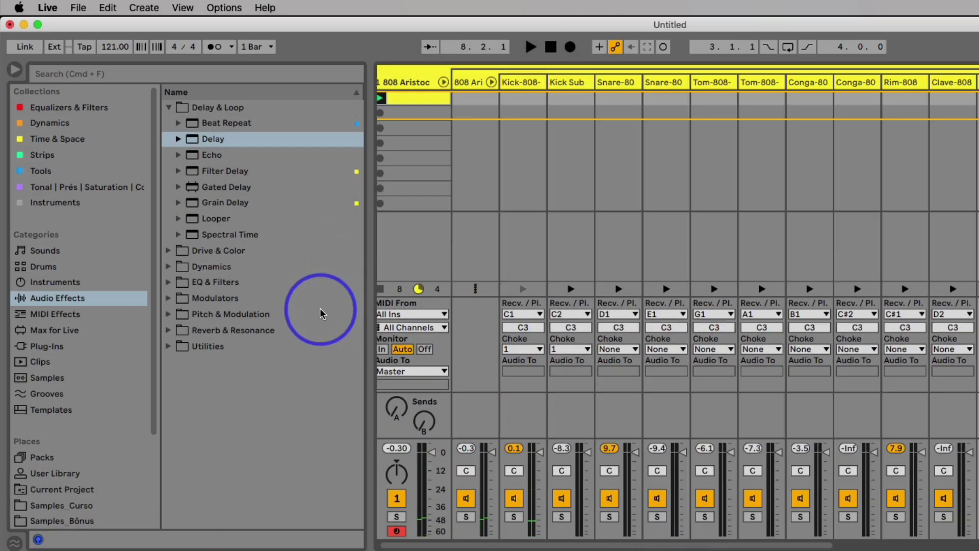
Expand the Reverb & Resonance category, go through its convolution and hybrid reverbs, and add Reverb to the Clap-808 chain.
{"action": "left_click", "coordinate": [200, 330]}
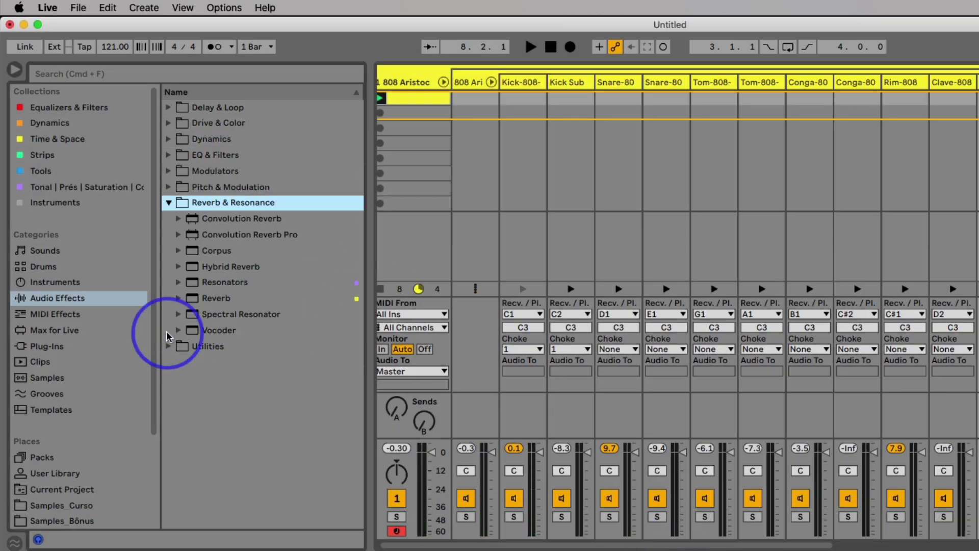
{"action": "left_click", "coordinate": [244, 220]}
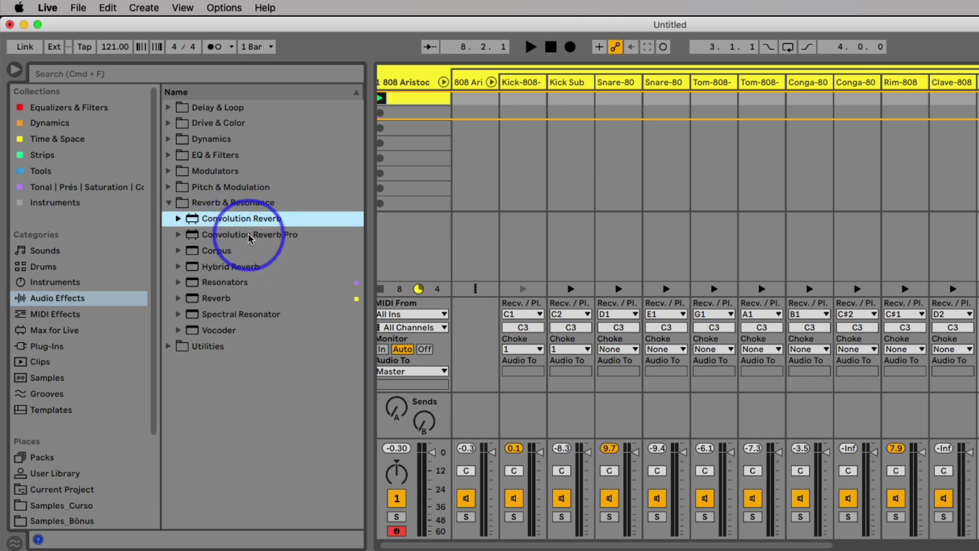
{"action": "left_click", "coordinate": [236, 234]}
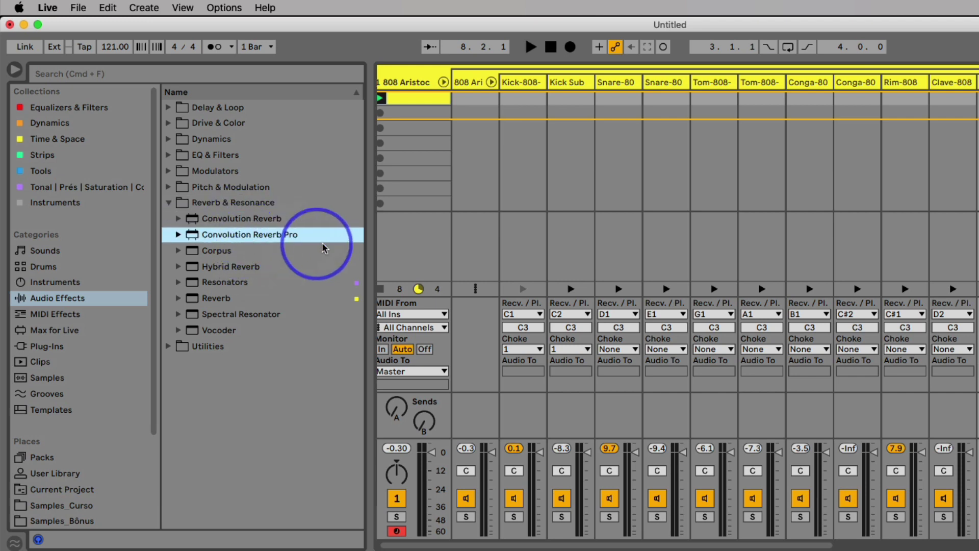
{"action": "left_click", "coordinate": [243, 268]}
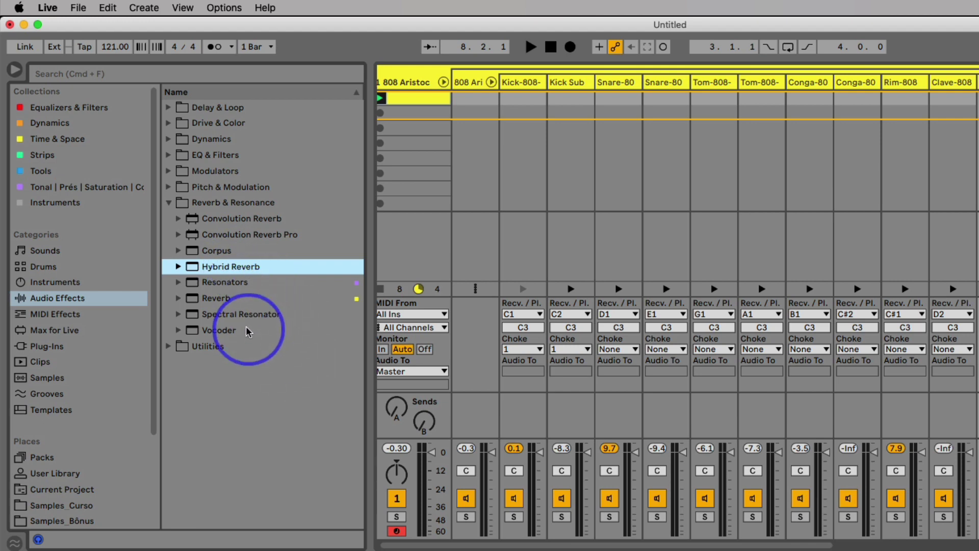
{"action": "left_click", "coordinate": [221, 299]}
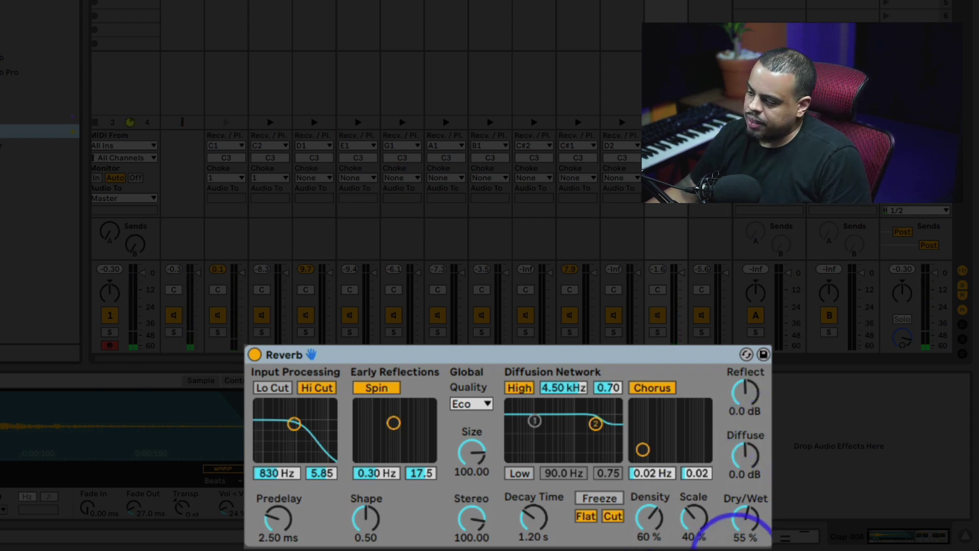
Lower the Reverb's Dry/Wet to 29%, and try a decay time of about 4.5 s before reducing it to 593 ms.
{"action": "left_click_drag", "start_coordinate": [744, 525], "coordinate": [745, 530]}
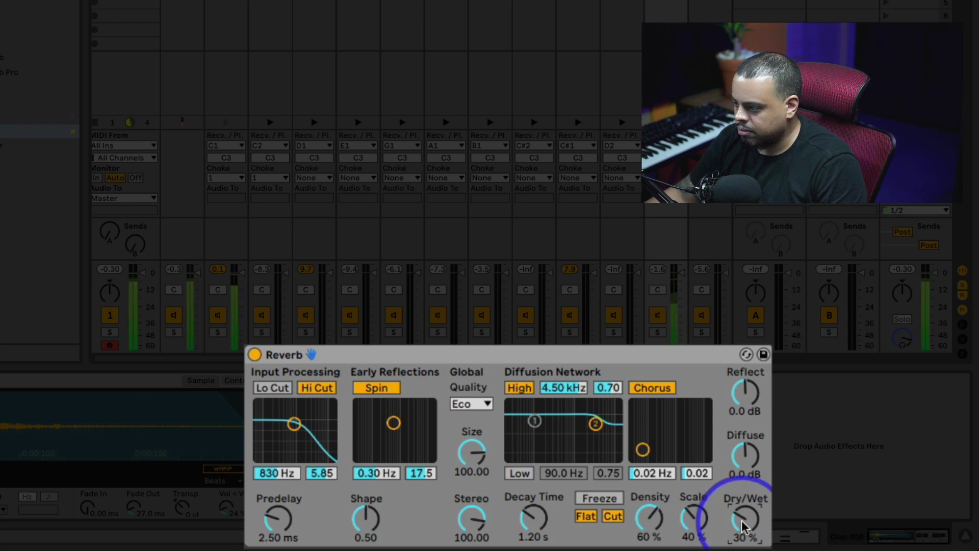
{"action": "mouse_move", "coordinate": [744, 530]}
{"action": "left_mouse_down"}
{"action": "mouse_move", "coordinate": [745, 520]}
{"action": "mouse_move", "coordinate": [744, 531]}
{"action": "left_mouse_up"}
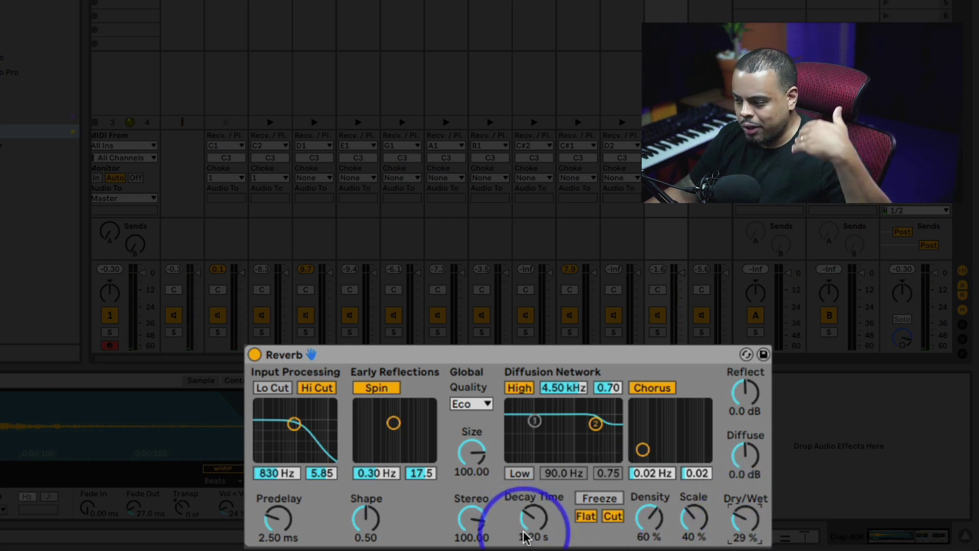
{"action": "left_click", "coordinate": [536, 527]}
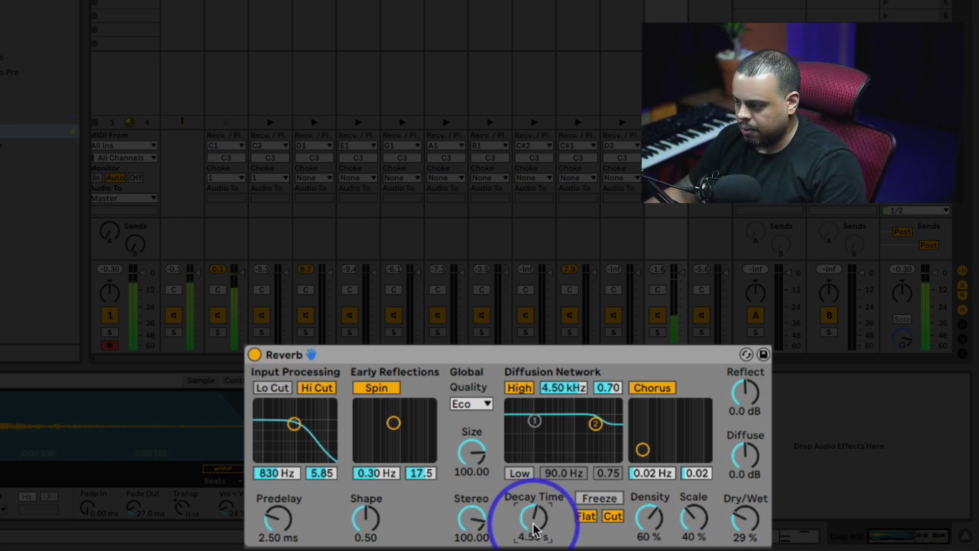
{"action": "scroll", "coordinate": [534, 528], "scroll_direction": "down", "scroll_amount": 5}
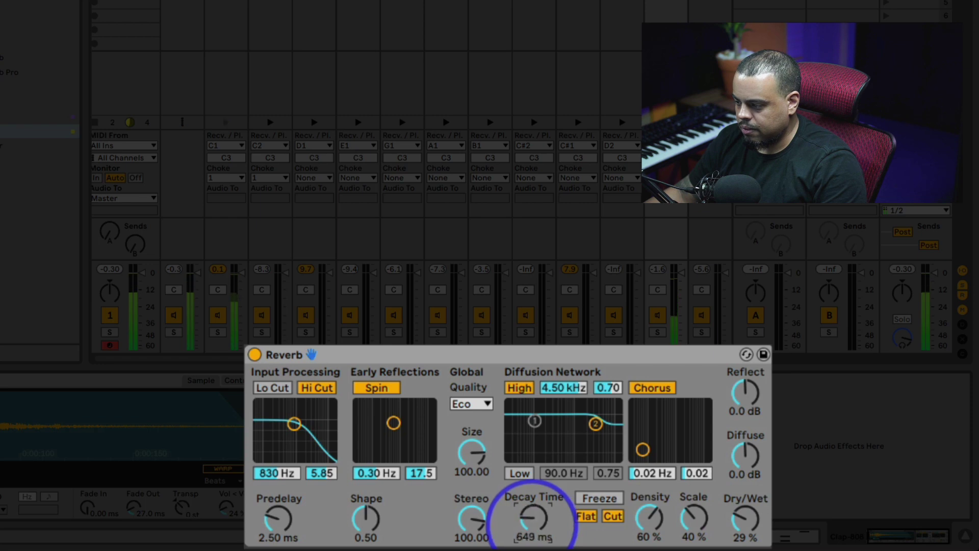
{"action": "scroll", "coordinate": [532, 527], "scroll_direction": "up", "scroll_amount": 2}
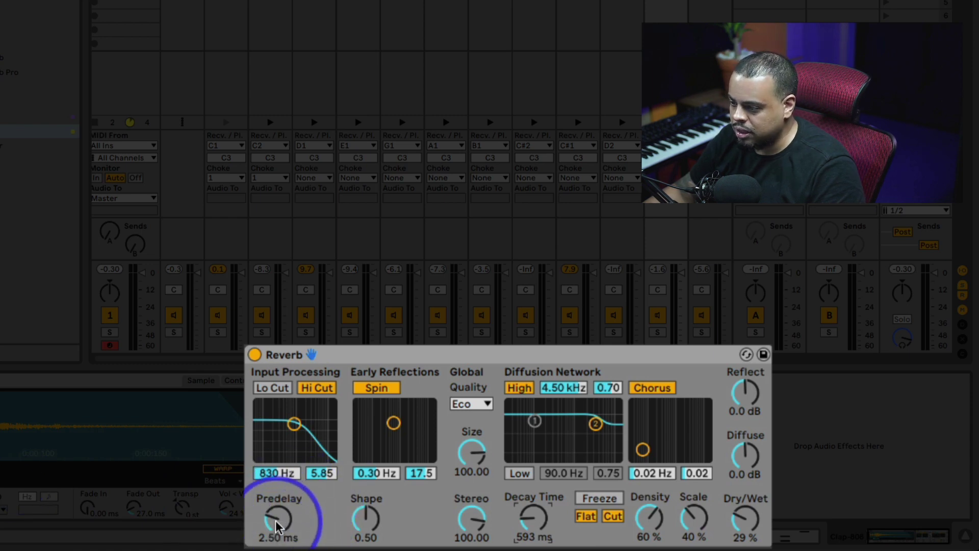
Raise the Reverb's predelay to 250 ms, and bring it down to 1.99 ms.
{"action": "mouse_move", "coordinate": [278, 528]}
{"action": "left_mouse_down"}
{"action": "mouse_move", "coordinate": [278, 520]}
{"action": "mouse_move", "coordinate": [278, 528]}
{"action": "left_mouse_up"}
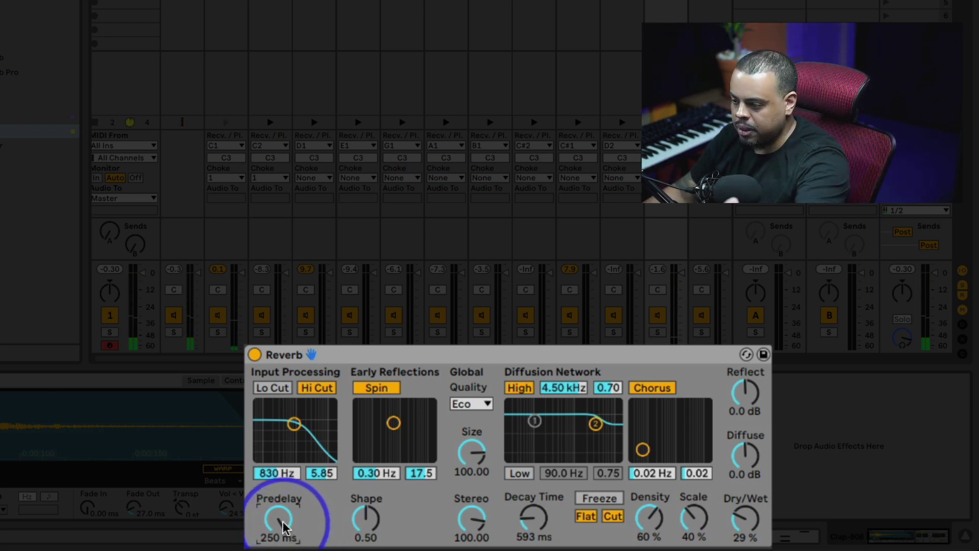
{"action": "left_click_drag", "start_coordinate": [283, 525], "coordinate": [283, 546]}
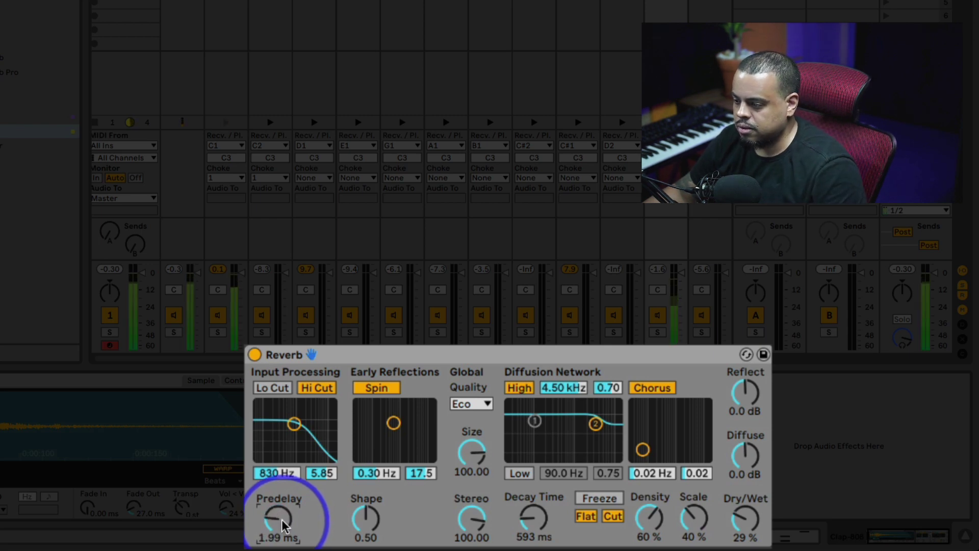